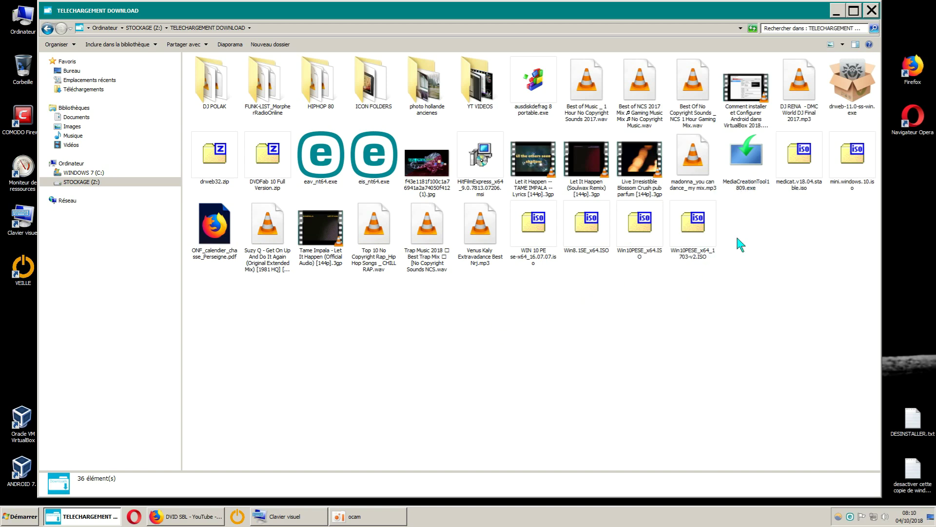
- Run MediaCreationTool1809.exe from the TELECHARGEMENT DOWNLOAD folder, close the folder window and allow the tool's outgoing network traffic
double_click(745, 172)
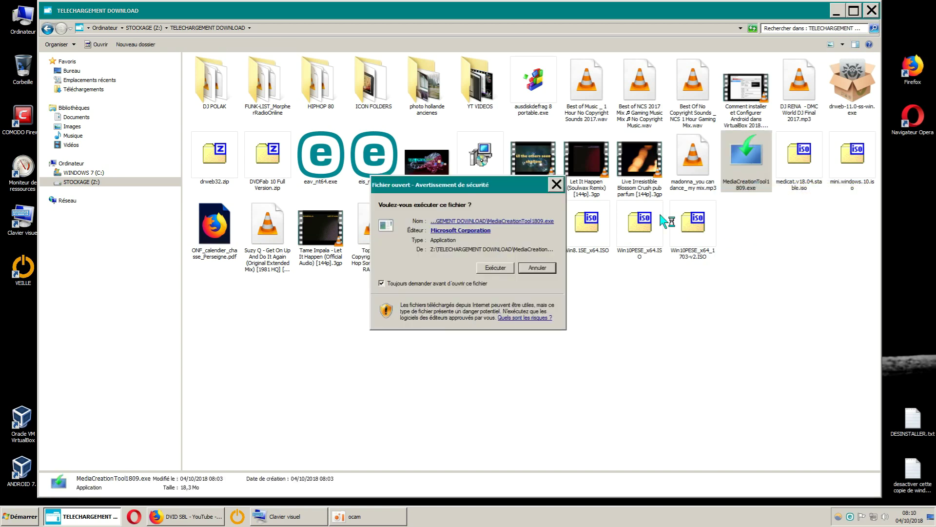
left_click(498, 269)
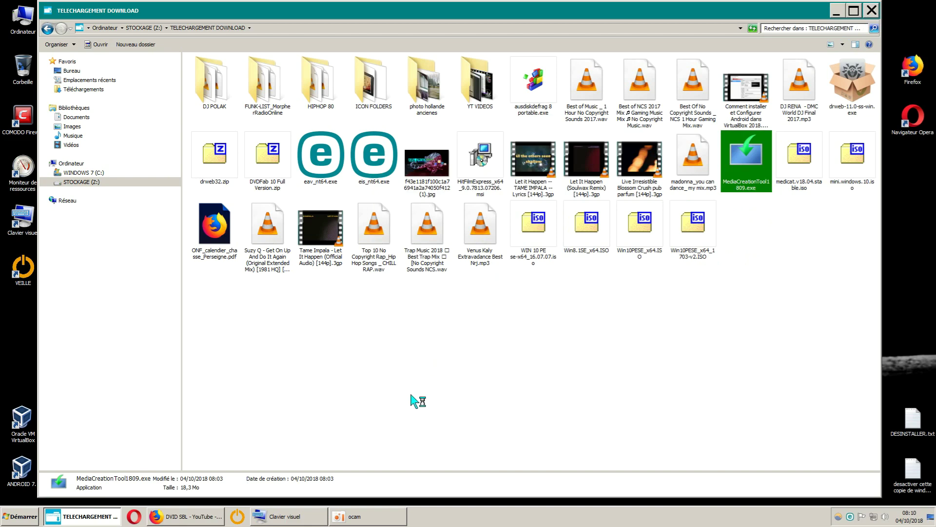
left_click(872, 11)
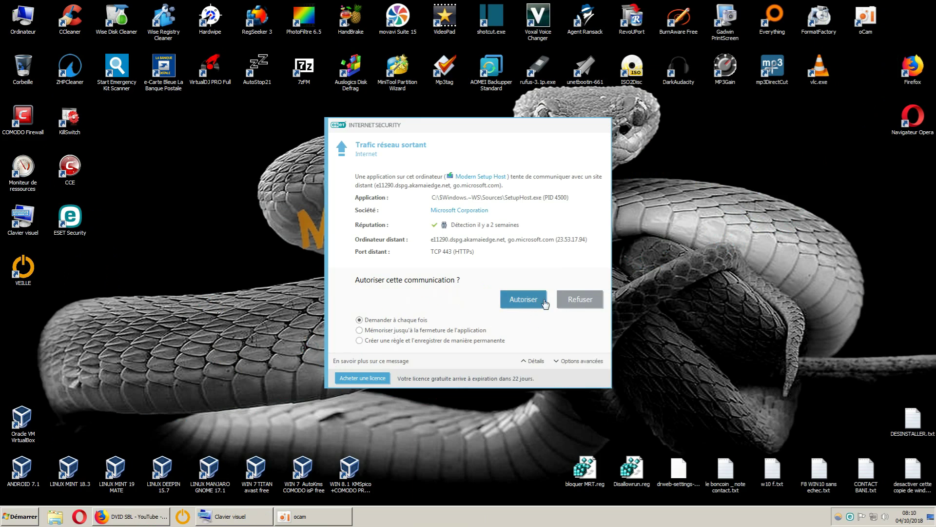
left_click(524, 299)
left_click(523, 297)
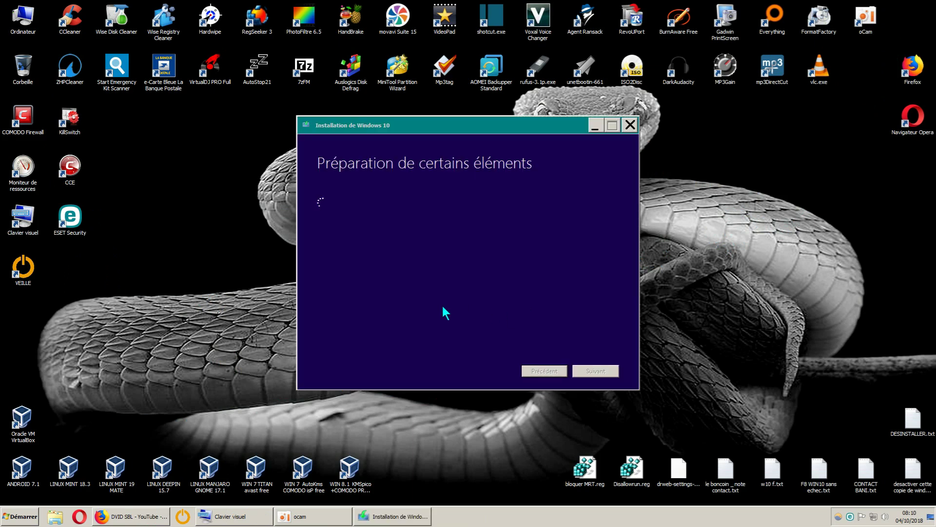
- Move the Windows 10 setup window slightly higher and close the Firefox window running in the background
left_click_drag(516, 124, 504, 106)
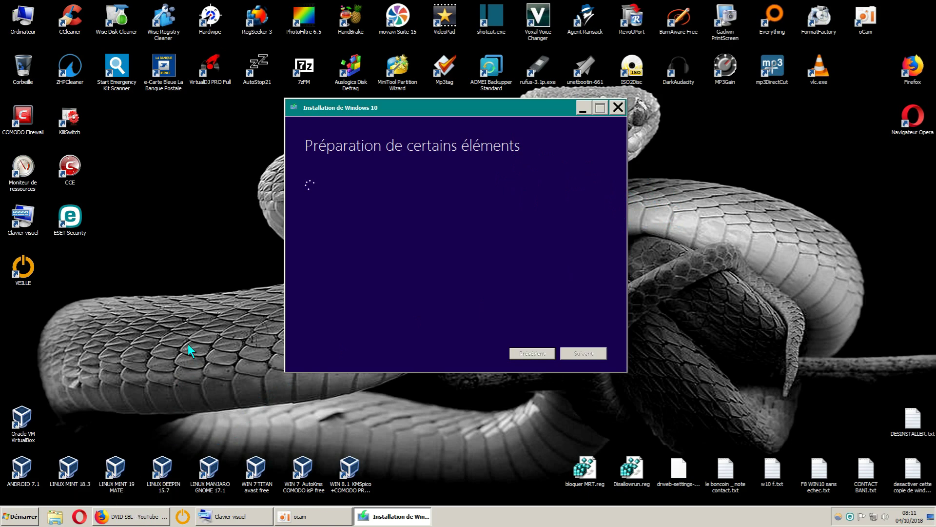
right_click(145, 516)
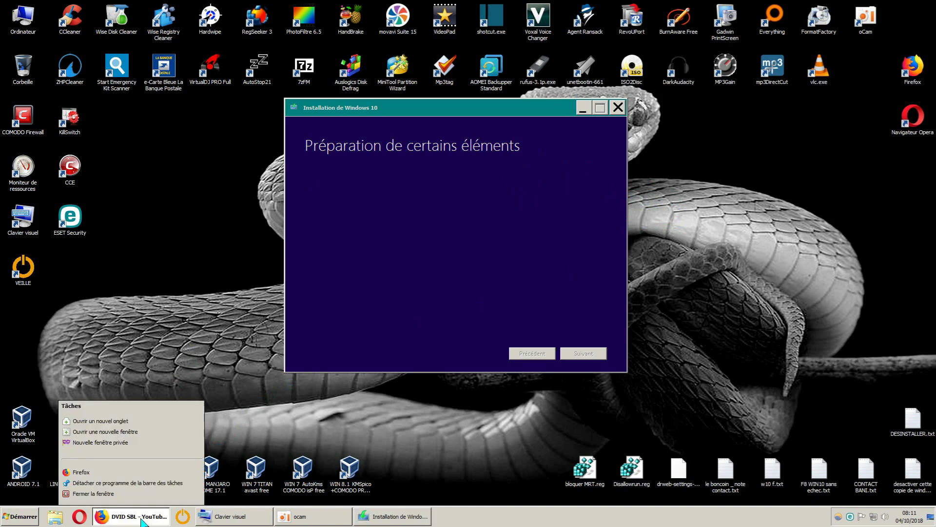
left_click(110, 494)
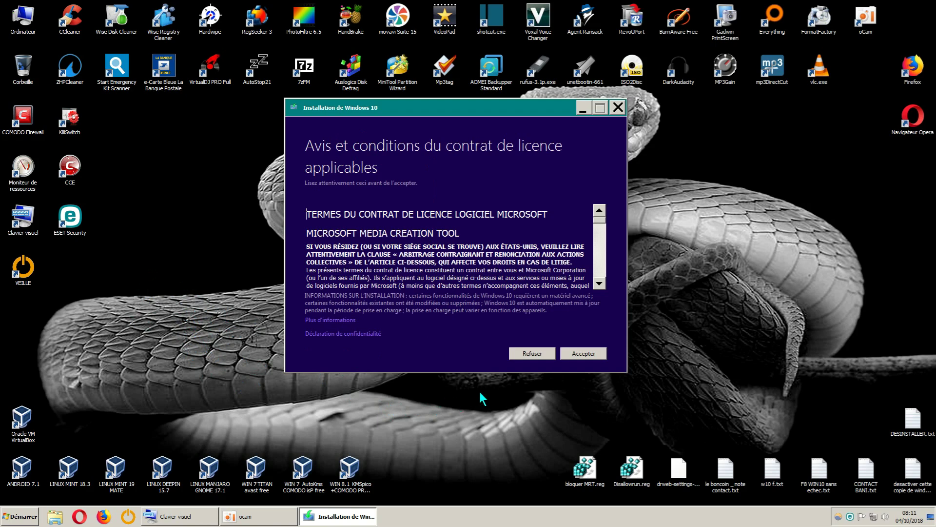
- Accept the licence terms and choose to create installation media (USB flash drive, DVD or ISO file) for another PC
left_click(573, 353)
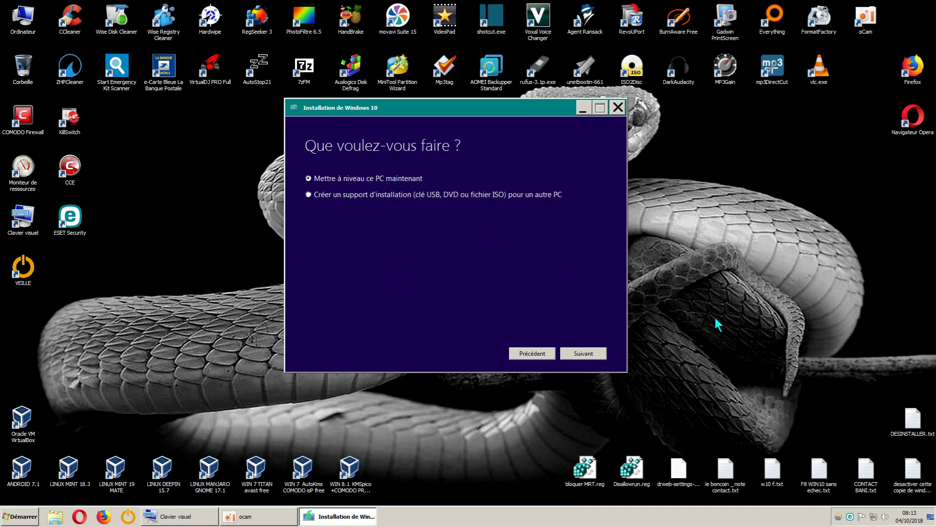
left_click(308, 194)
left_click(581, 353)
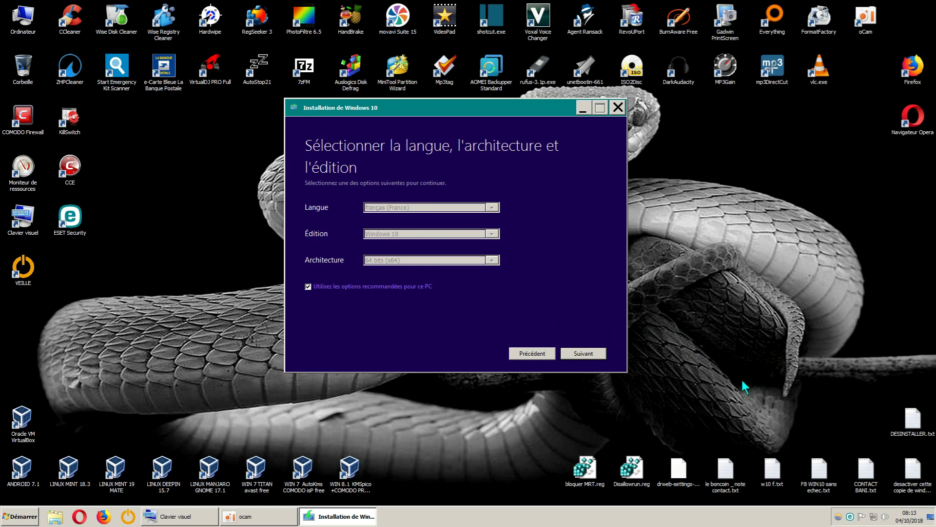
- Turn off the recommended options for this PC, then select the Windows 10 edition and the 64 bits (x64) architecture
left_click(308, 287)
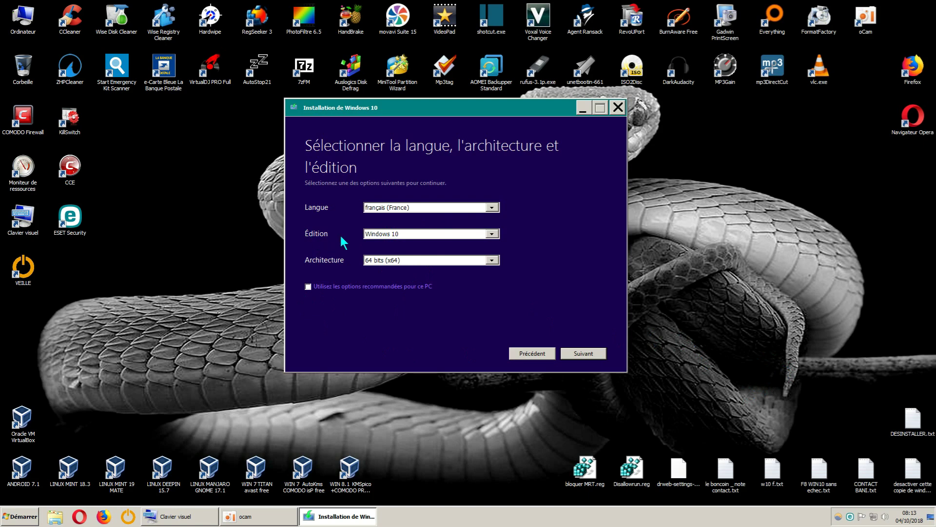
left_click(493, 234)
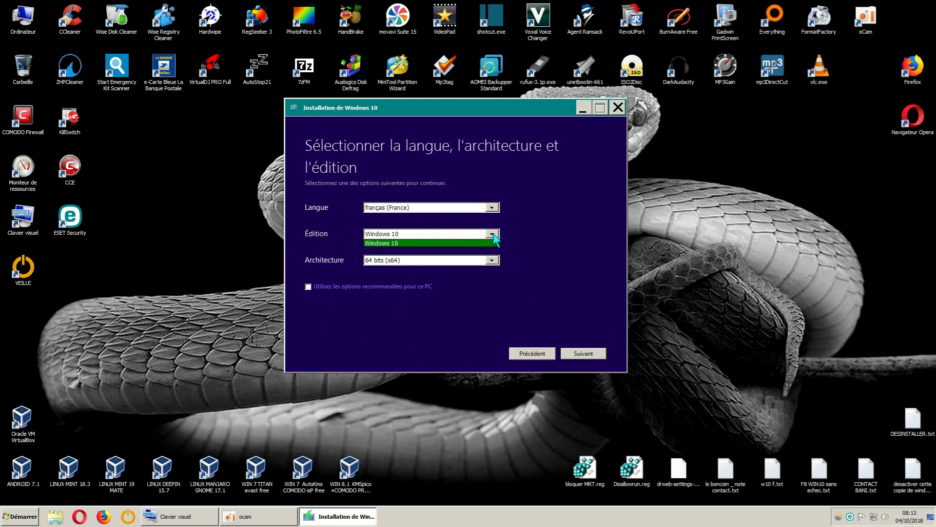
left_click(493, 233)
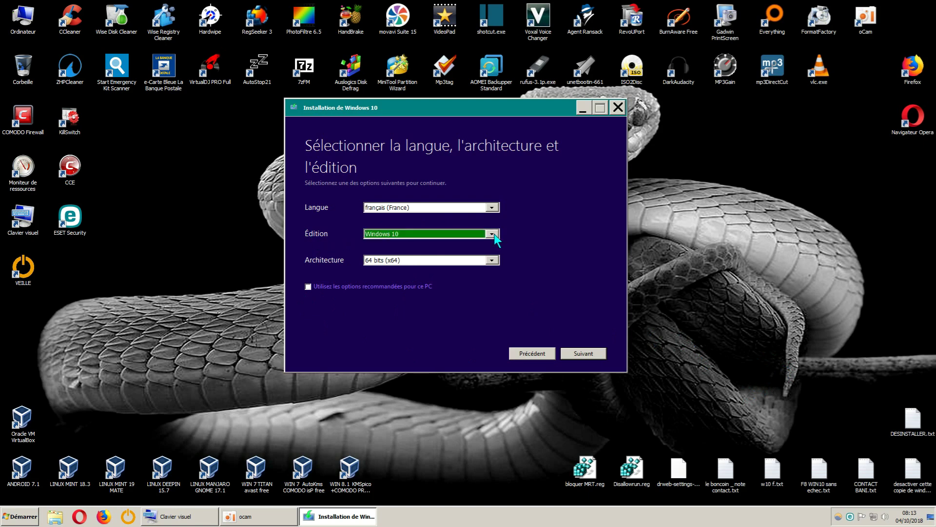
left_click(485, 236)
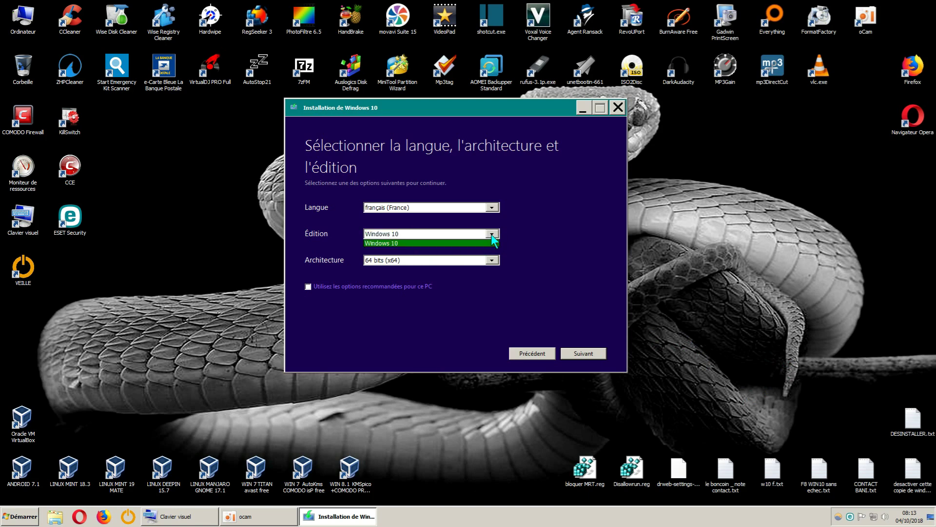
left_click(491, 242)
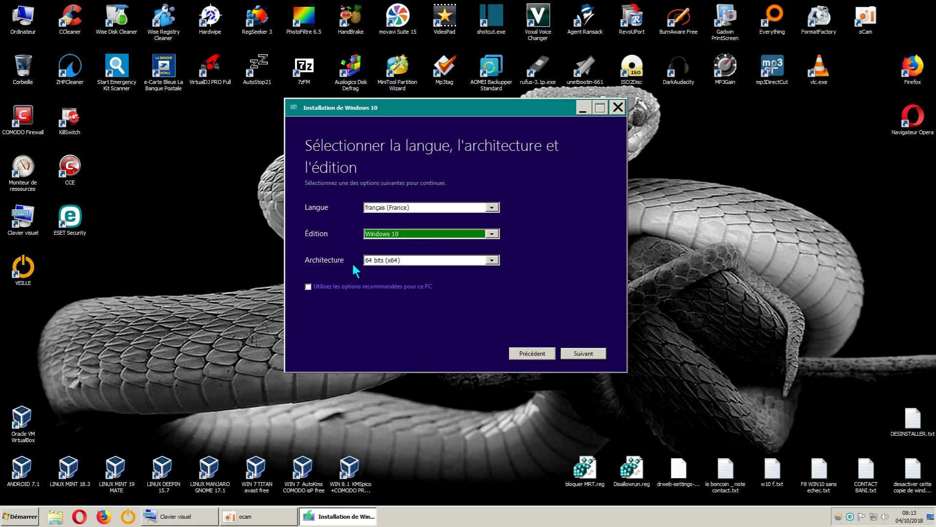
left_click(492, 261)
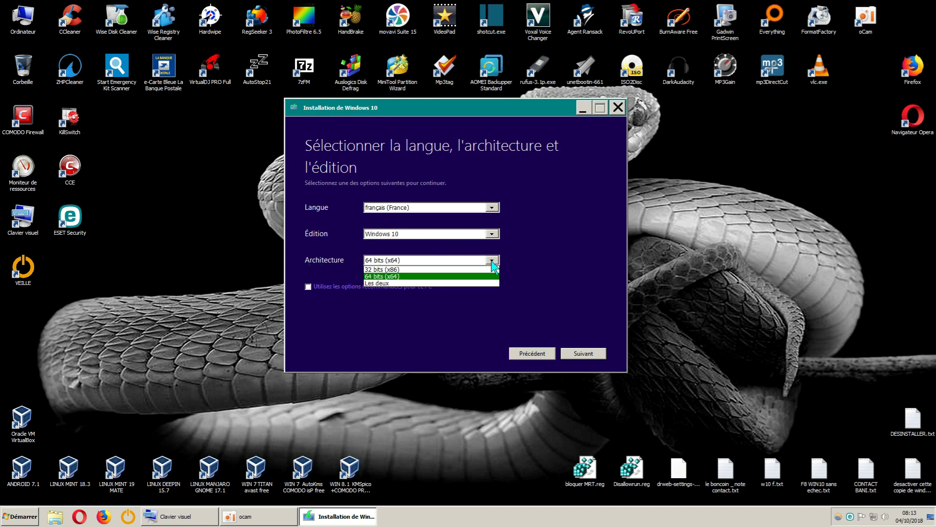
left_click(412, 277)
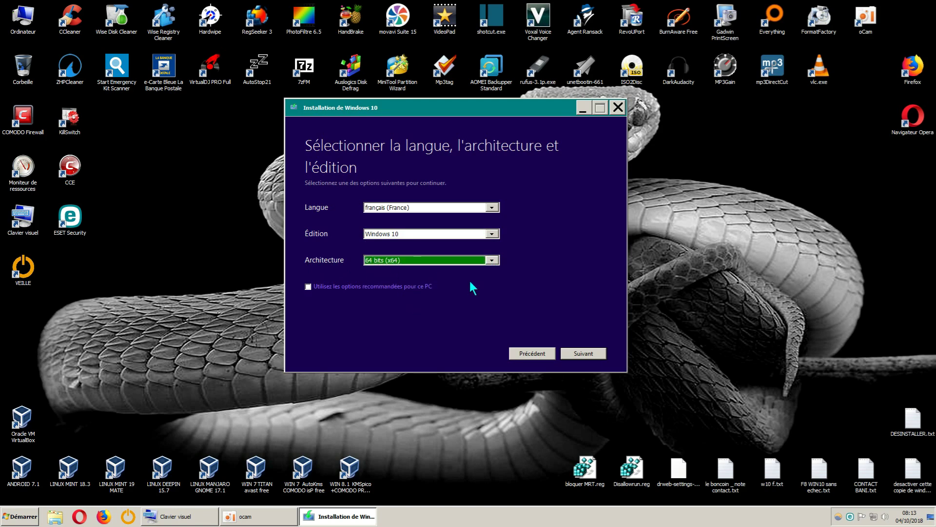
key("Tab")
key("space")
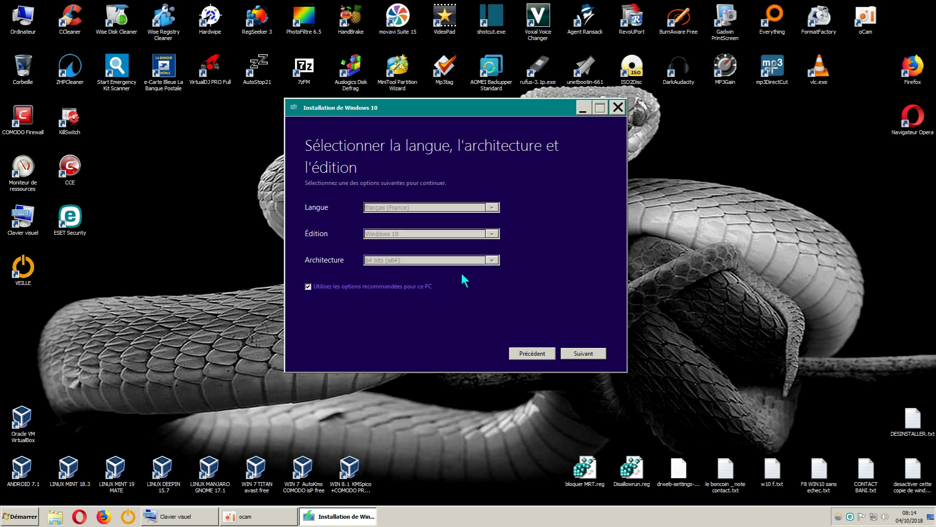
left_click(308, 286)
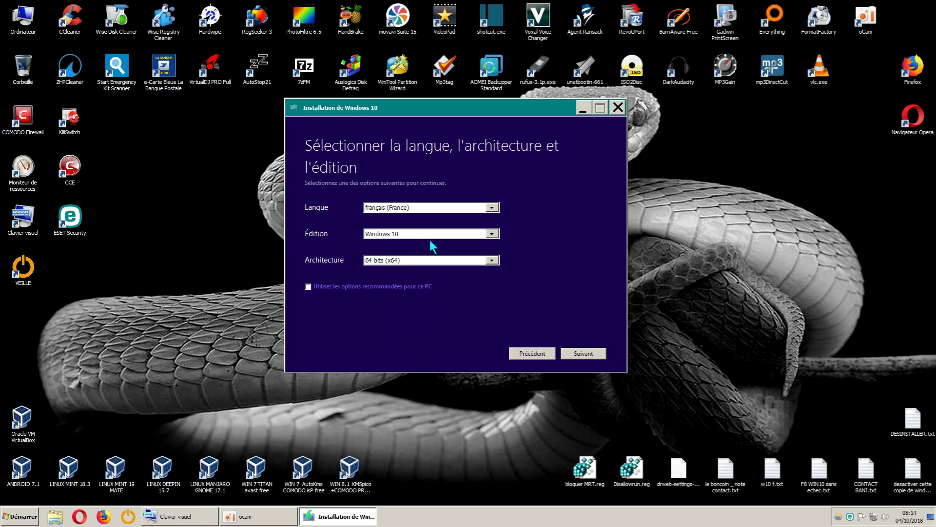
left_click(308, 287)
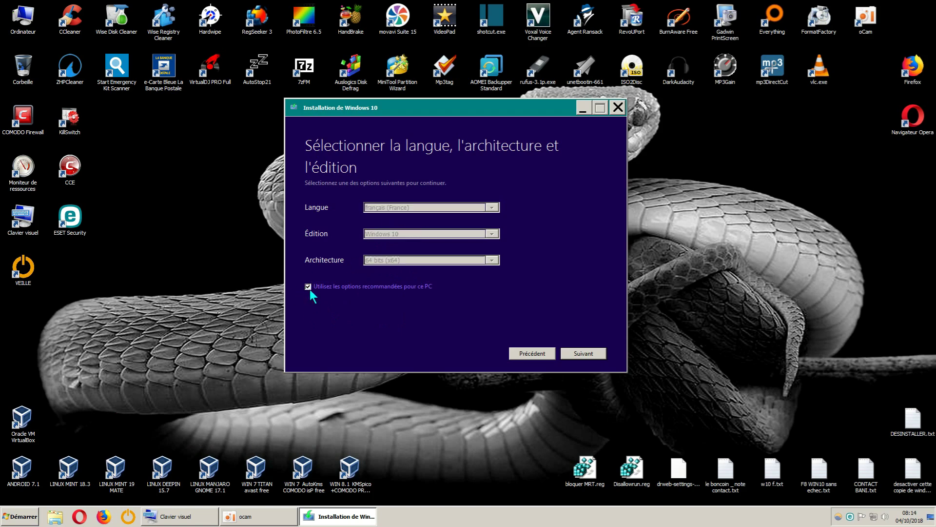
left_click(309, 287)
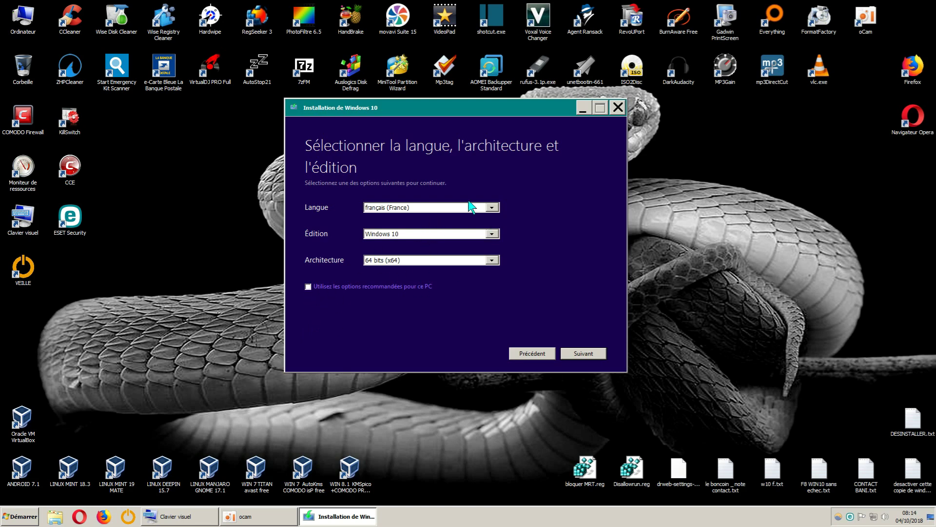
- Continue with the ISO file as the media and save it as Windows.iso in TELECHARGEMENT DOWNLOAD to start the download
left_click(577, 353)
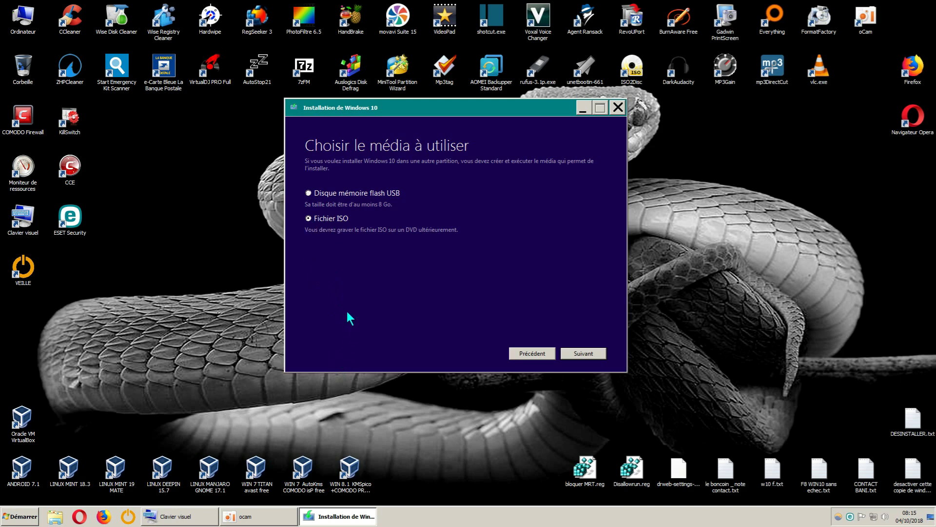
left_click(573, 354)
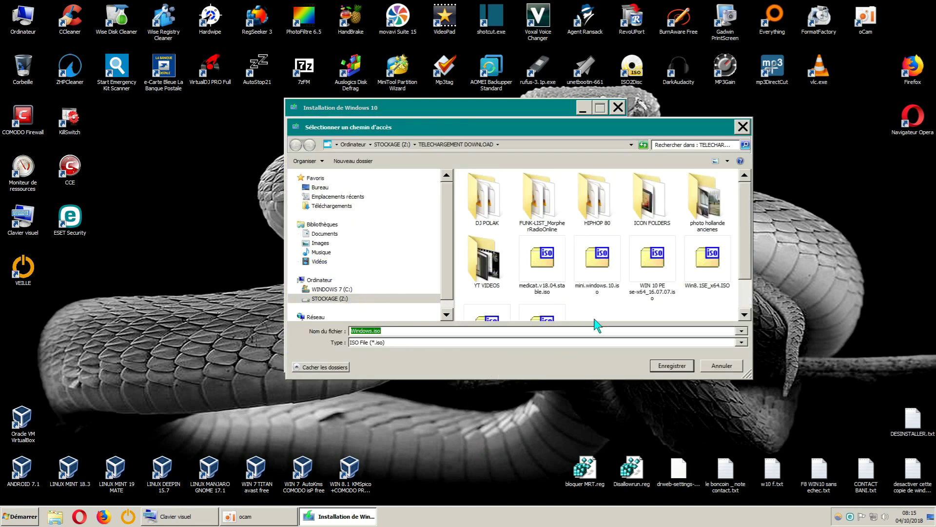
left_click(665, 365)
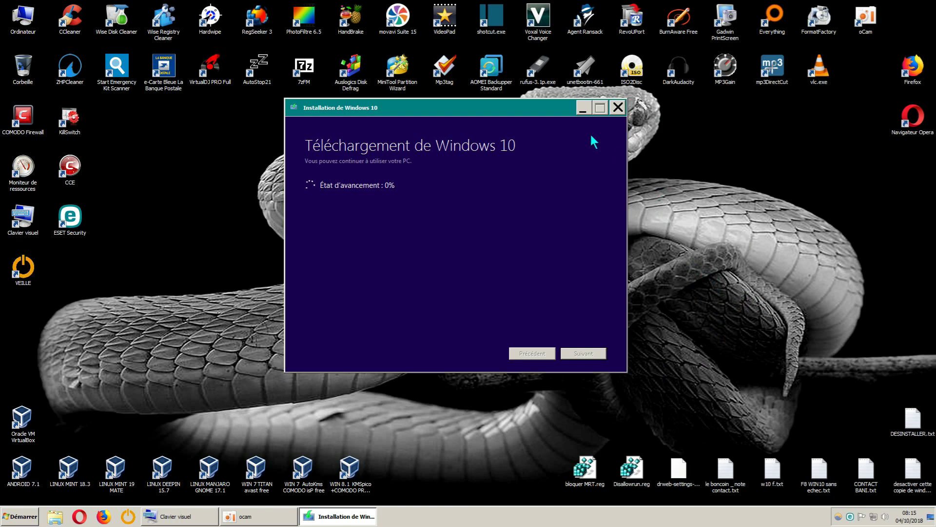
left_click_drag(548, 109, 542, 93)
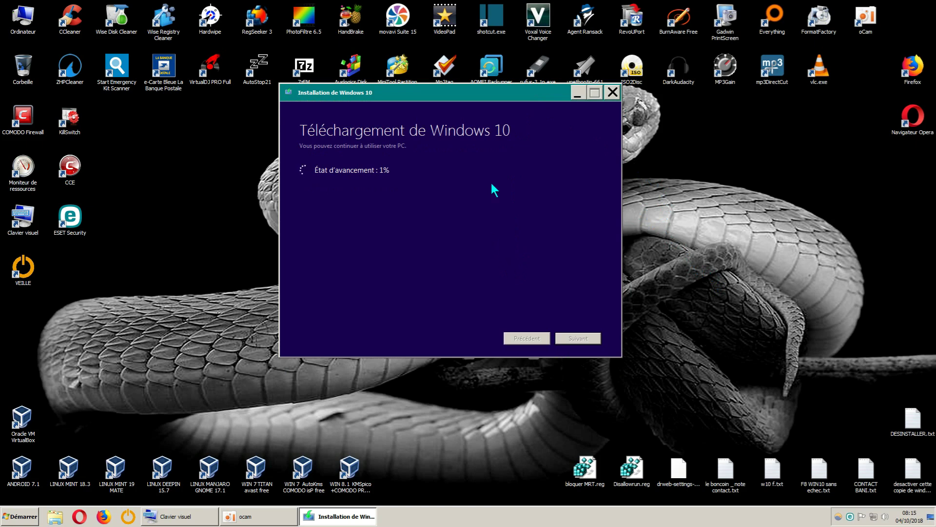
left_click_drag(525, 92, 510, 142)
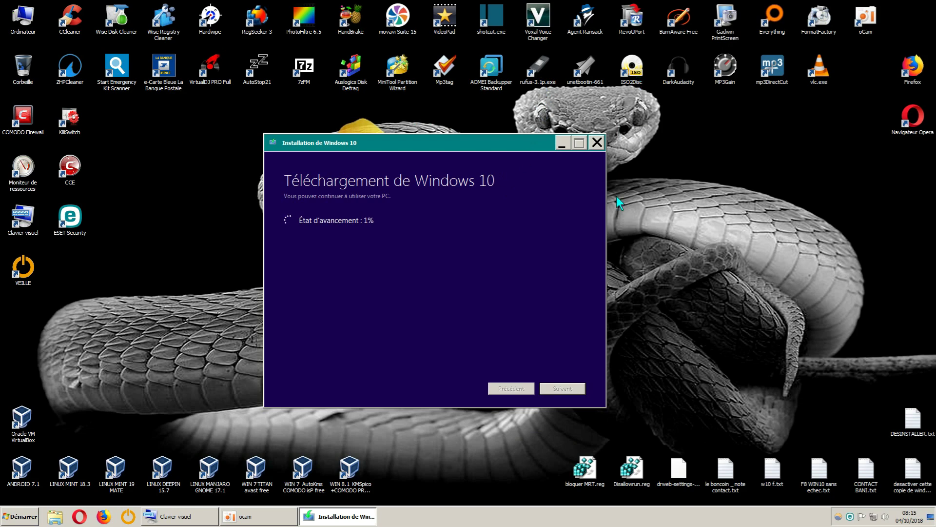
left_click(535, 75)
left_click(627, 75)
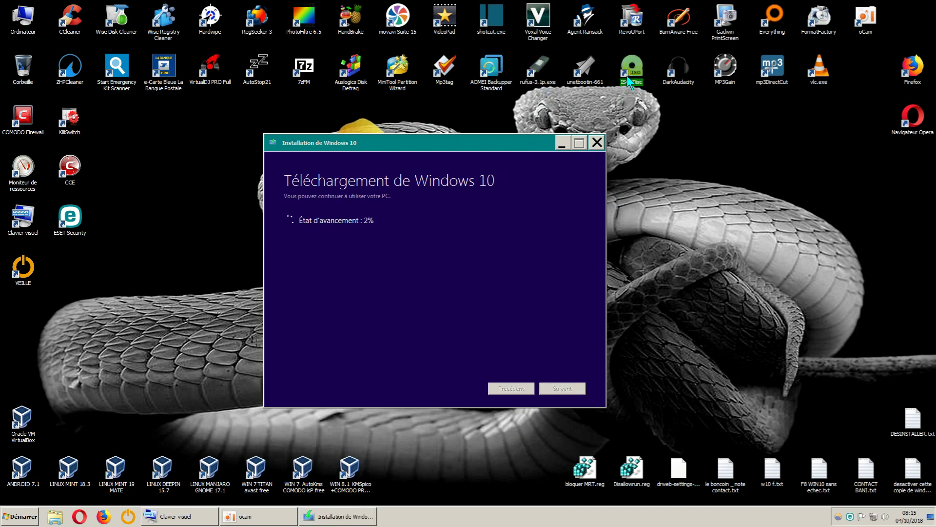
left_click(580, 77)
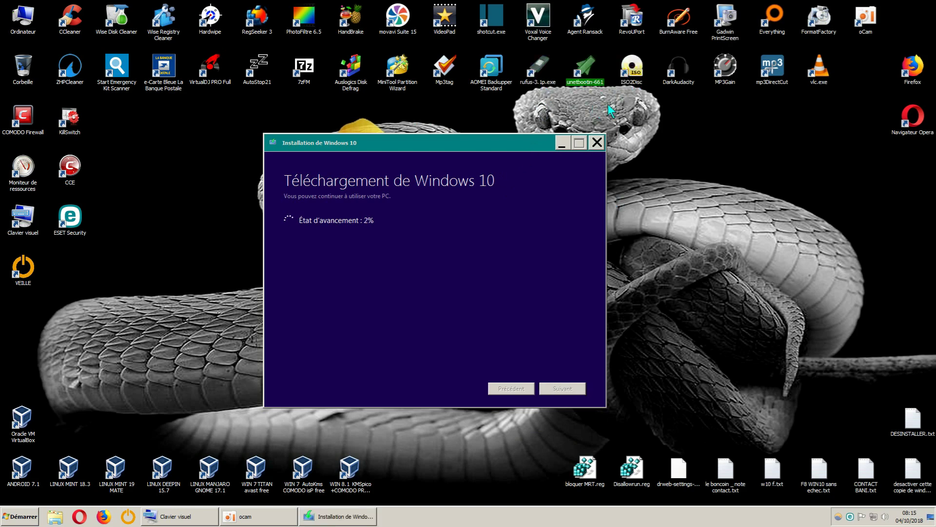
left_click(633, 97)
left_click(585, 73)
left_click(541, 68)
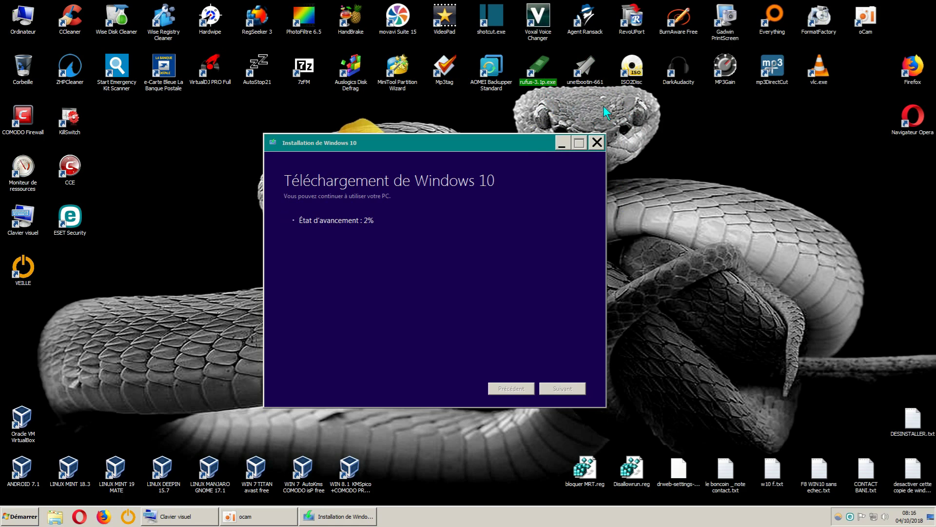
left_click(634, 72)
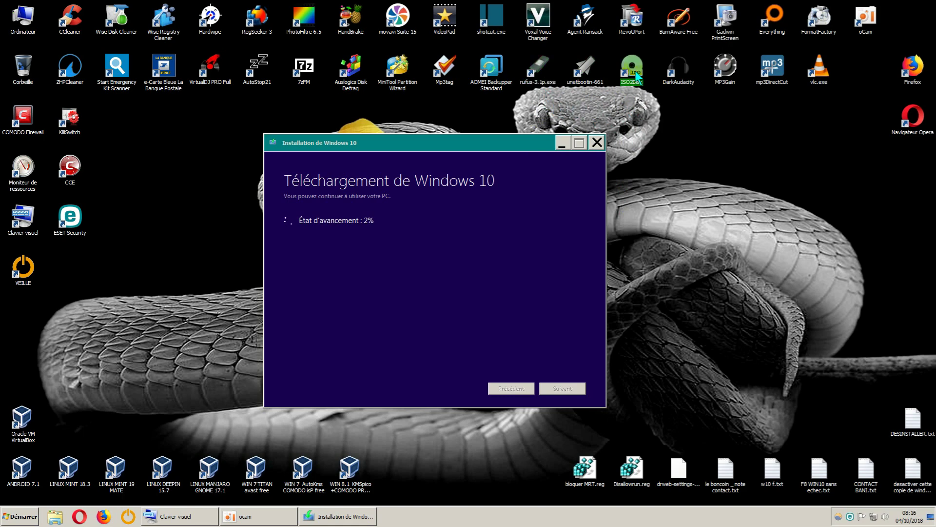
left_click(582, 69)
left_click(624, 107)
left_click_drag(531, 139, 545, 127)
left_click(609, 91)
left_click(576, 81)
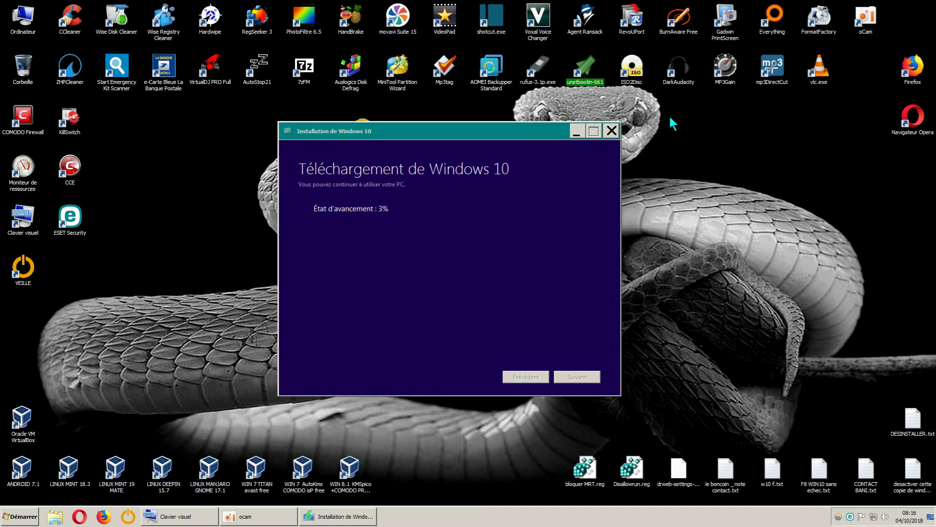
left_click(534, 99)
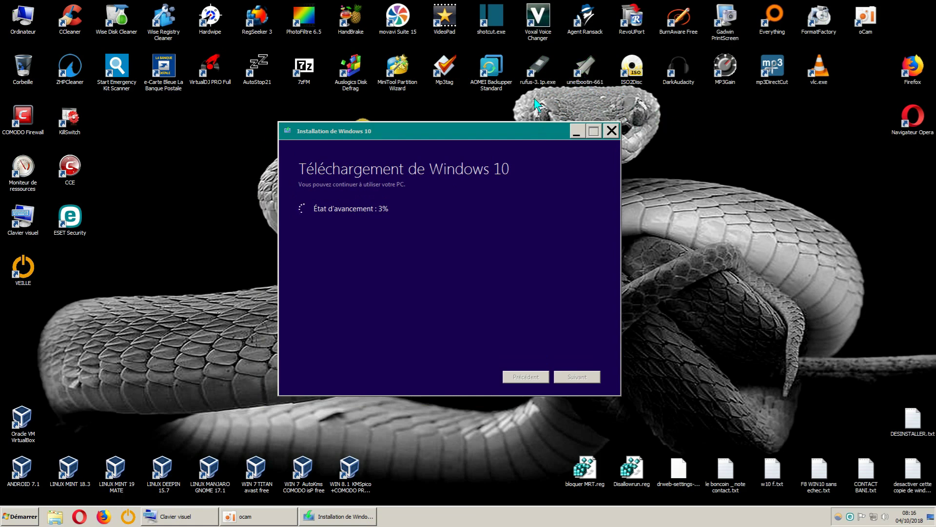
left_click(637, 73)
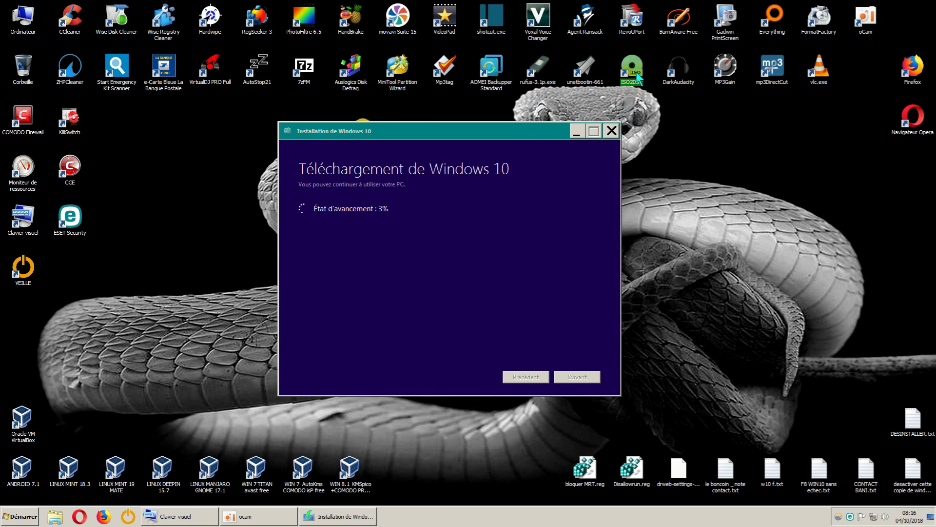